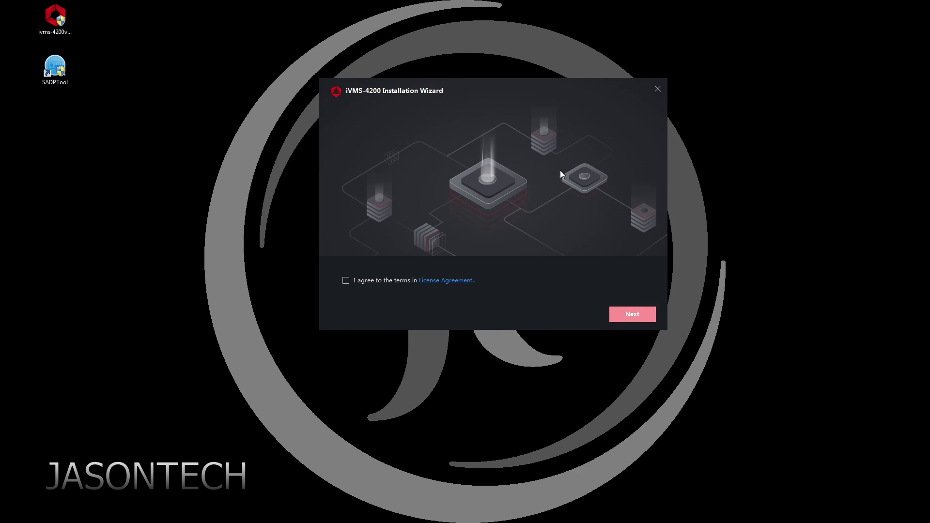
Accept the license and untick Topology, Data Retrieval and Report, E-map, Time and Attendance, and Access Control.
click(345, 306)
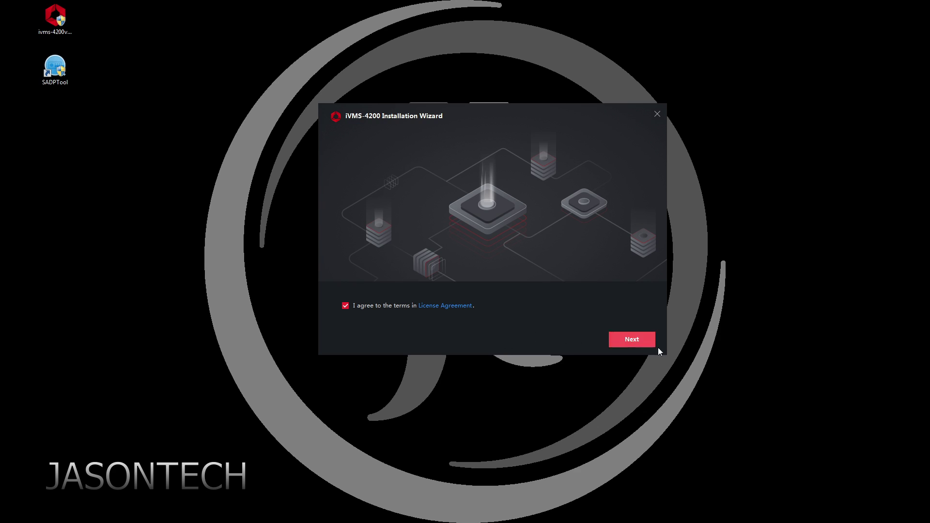
click(634, 340)
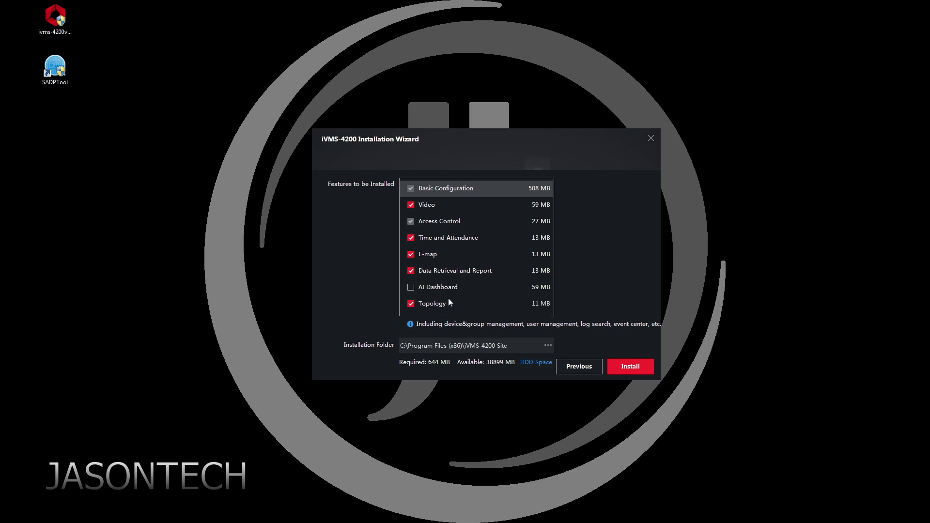
click(411, 304)
click(412, 270)
click(411, 254)
click(410, 237)
click(411, 223)
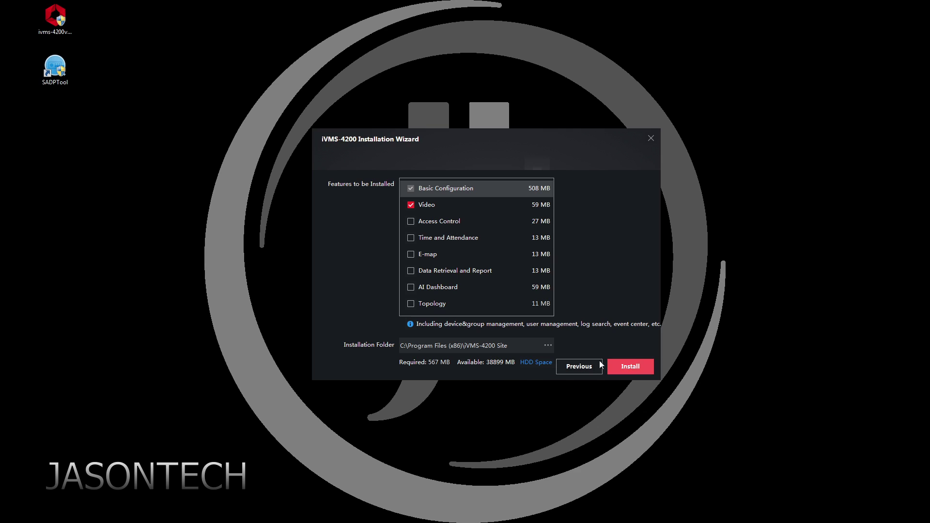
Install the chosen features, then finish with the desktop icon and client launch enabled.
click(630, 367)
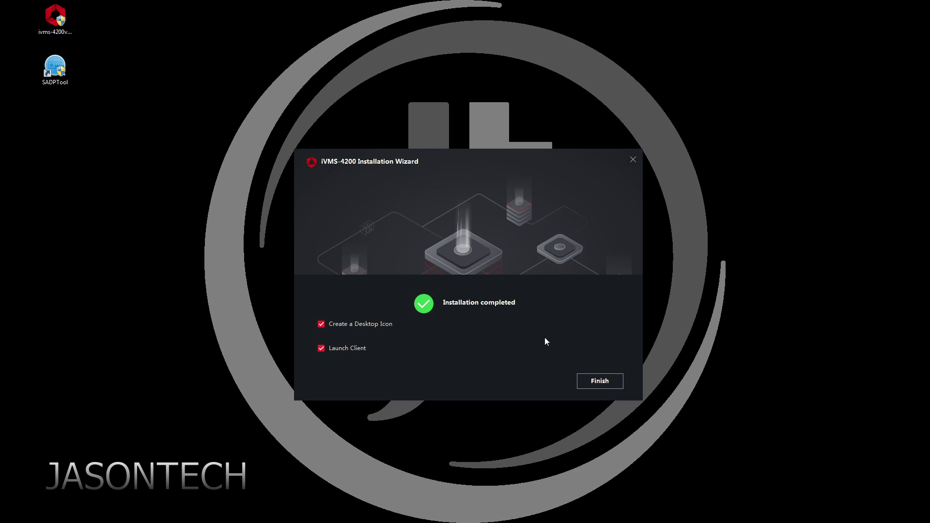
click(599, 381)
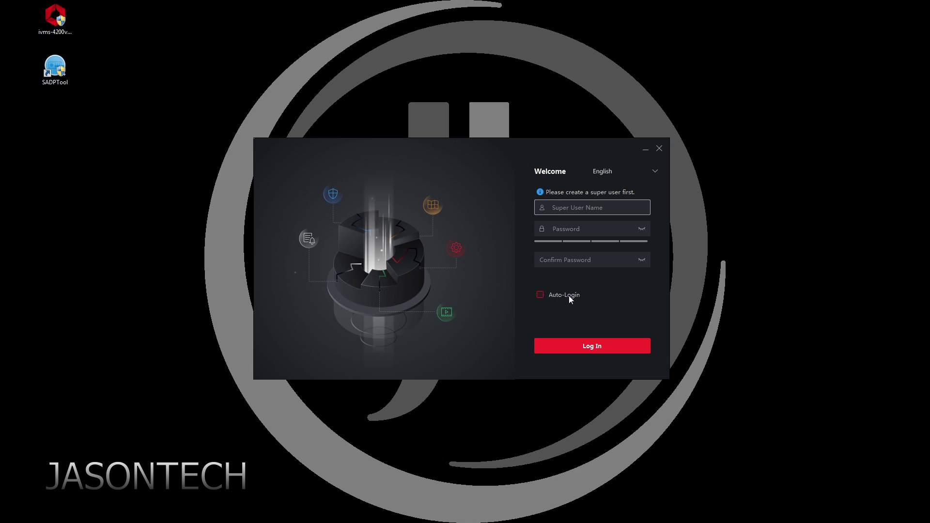
Create super user 'admin' with a confirmed password and Auto-Login enabled.
text(admin)
key(Tab)
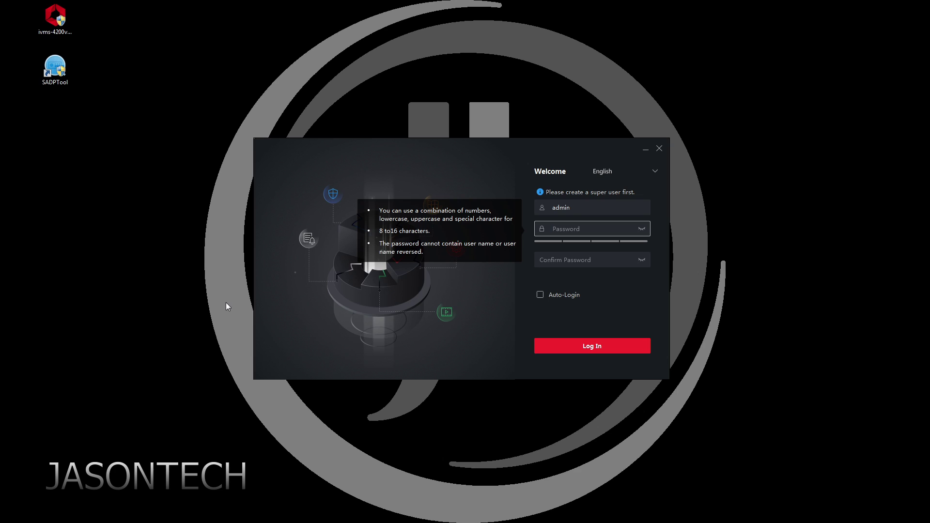
text(********)
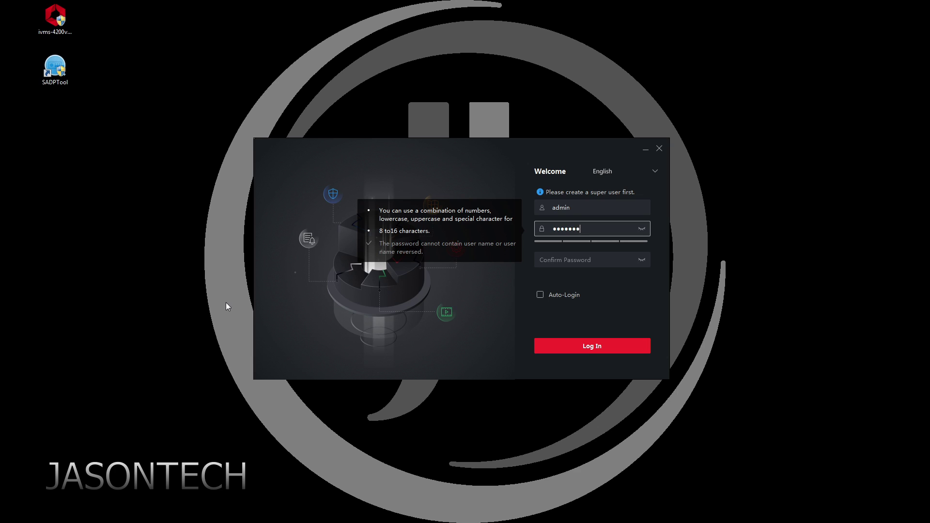
text(*)
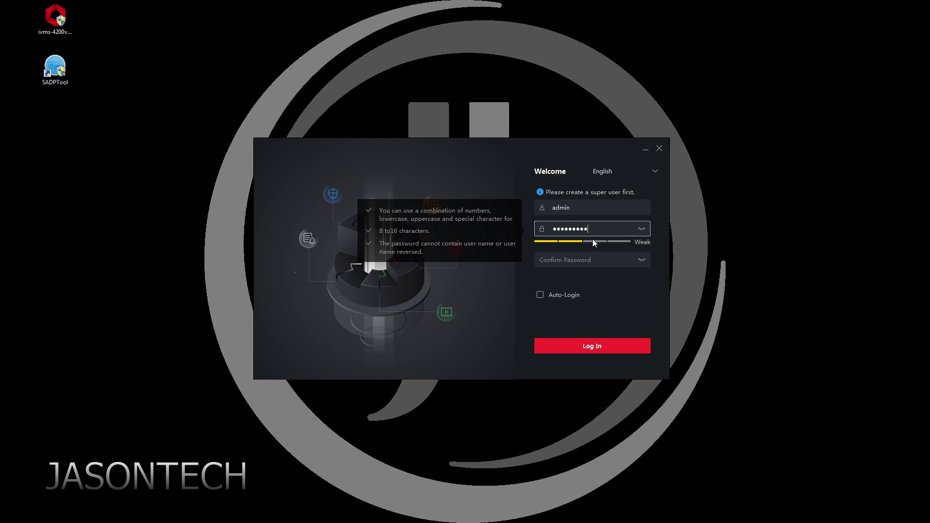
key(Tab)
text(********)
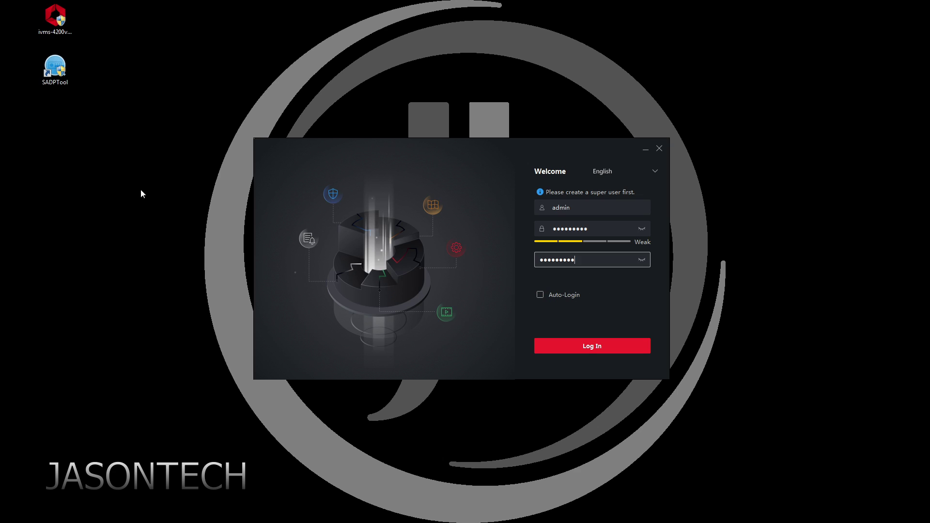
click(538, 295)
click(595, 347)
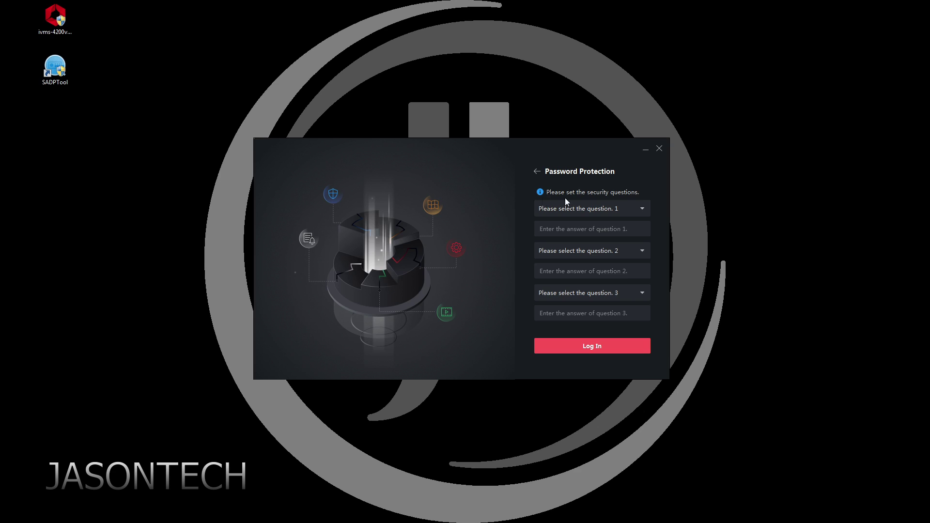
Answer the father's name, mother's first name and favorite teacher security questions, then log in.
click(608, 210)
click(574, 224)
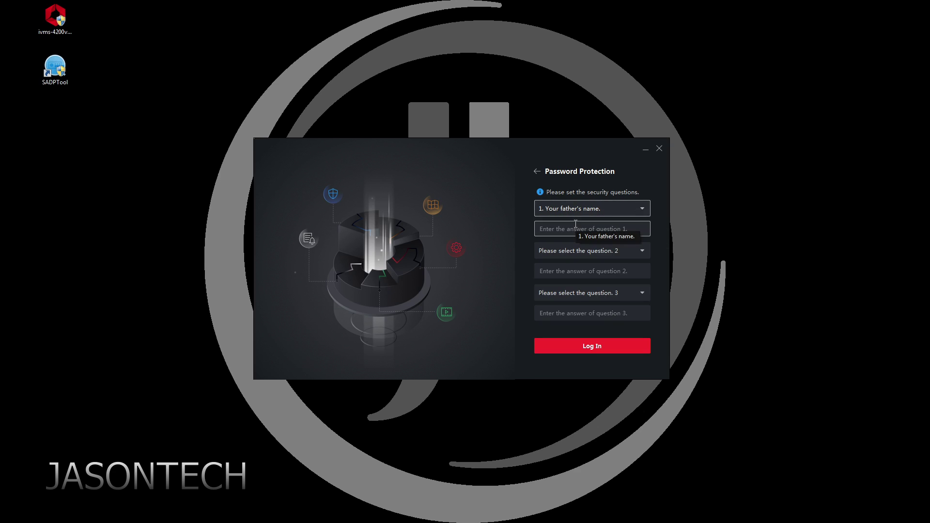
text(aaaa)
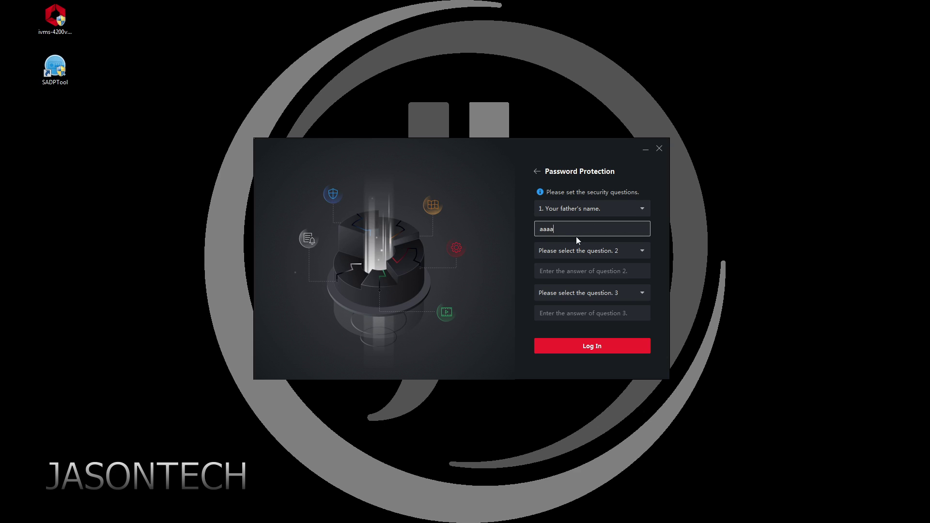
text(a)
click(582, 250)
click(588, 280)
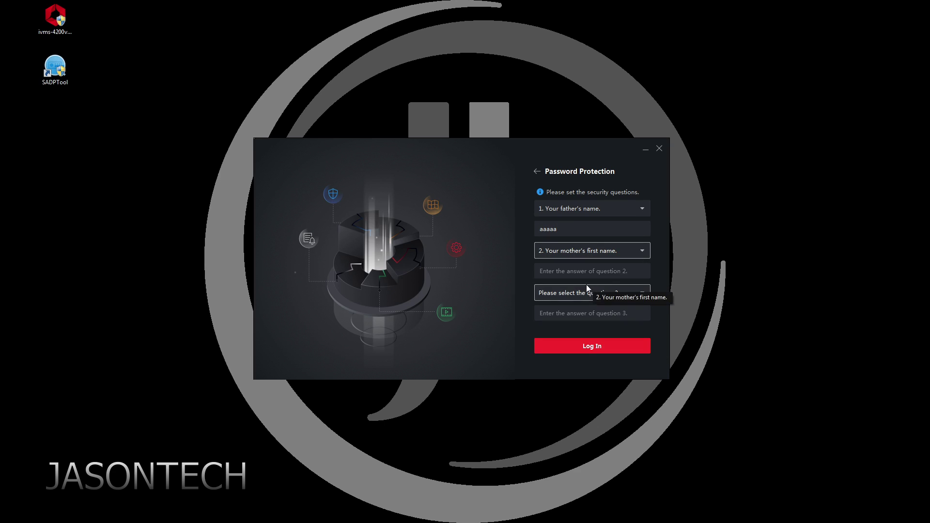
click(577, 271)
text(aaaaa)
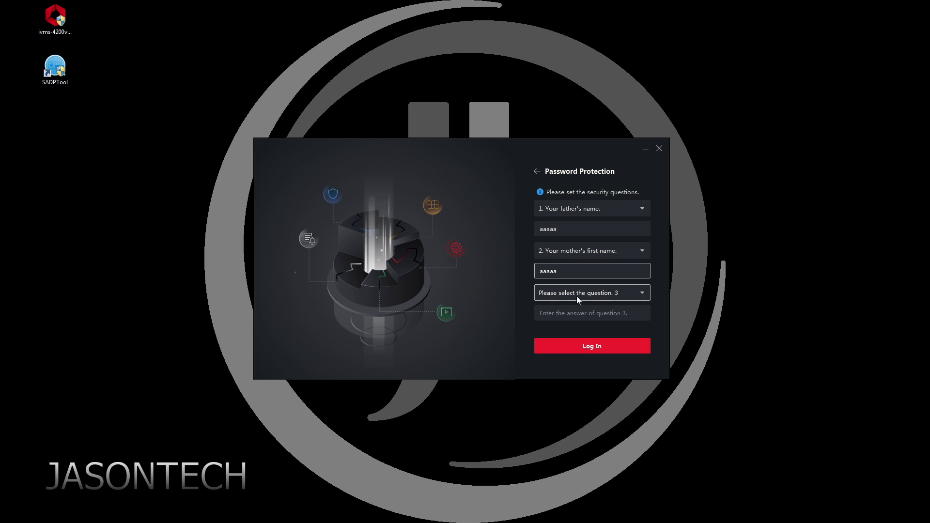
click(577, 298)
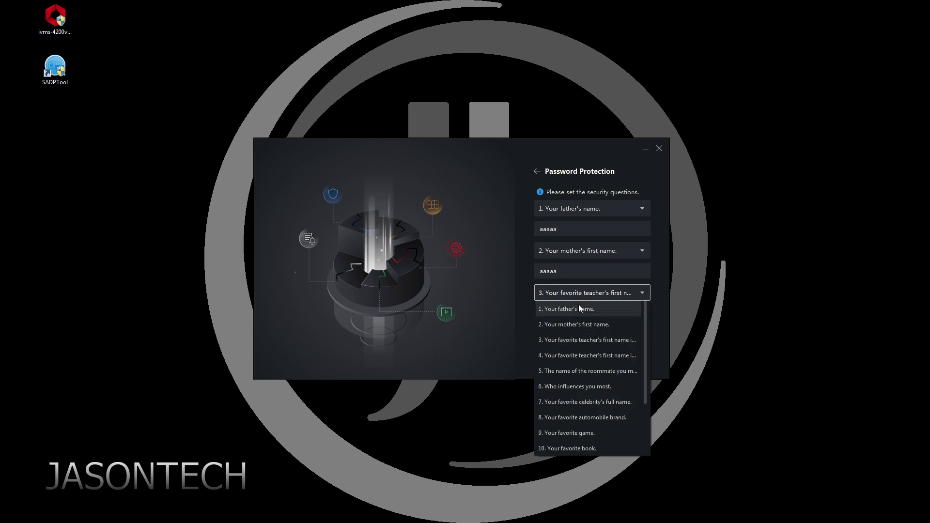
click(577, 341)
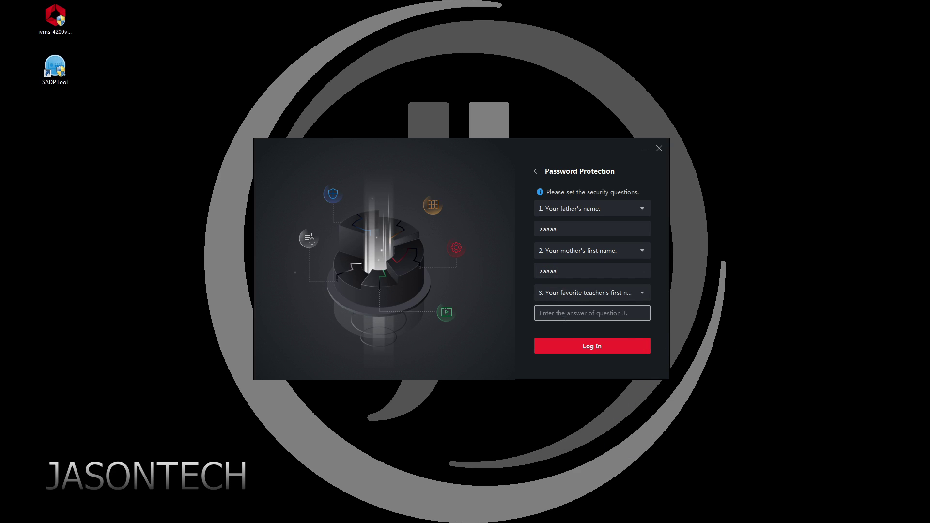
click(564, 320)
text(aaaaa)
click(590, 348)
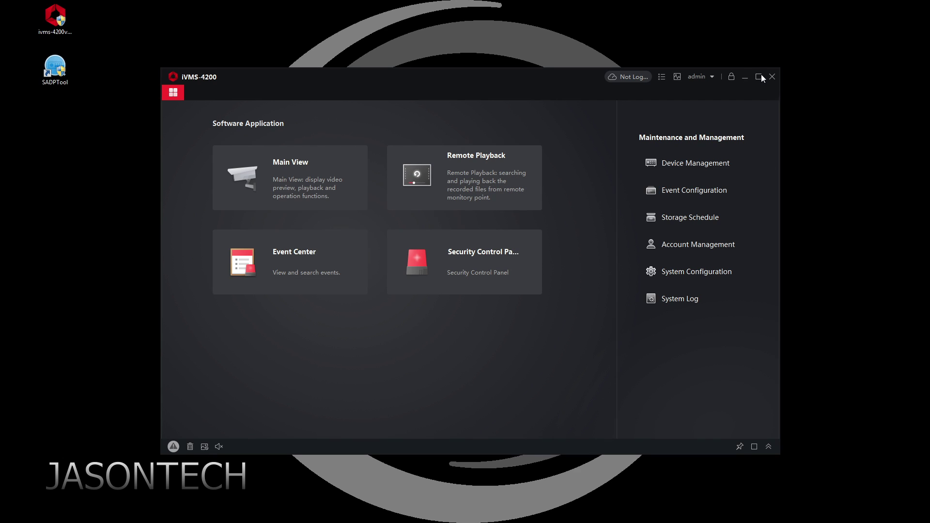
Maximize the client, go to Device Management, and open the Add device form.
click(758, 77)
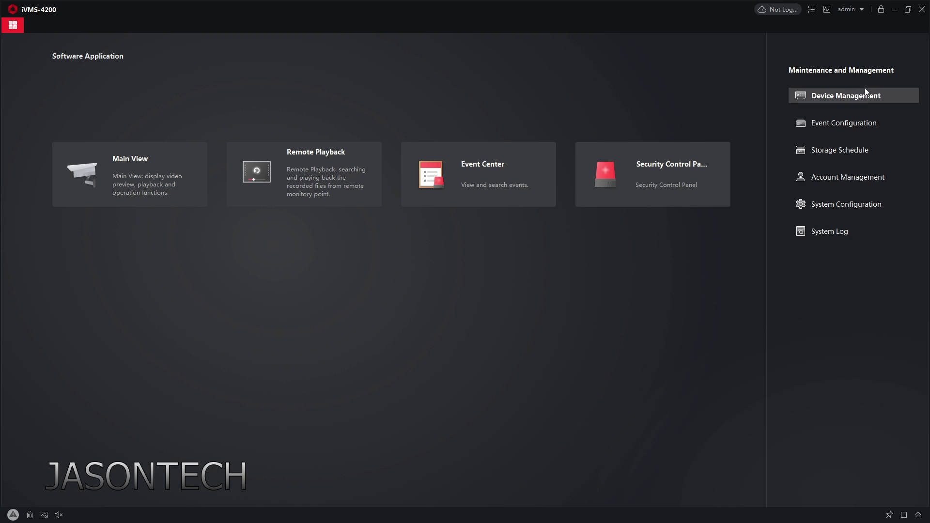
click(860, 100)
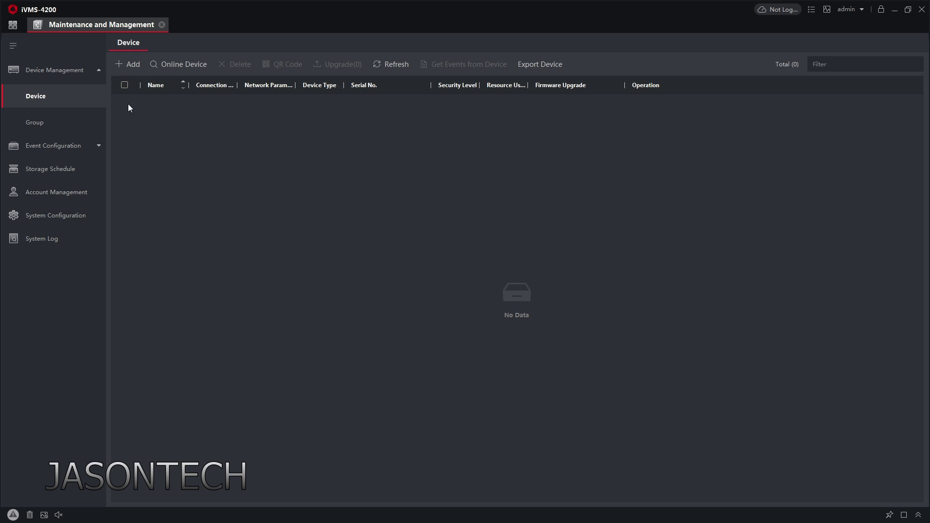
click(129, 64)
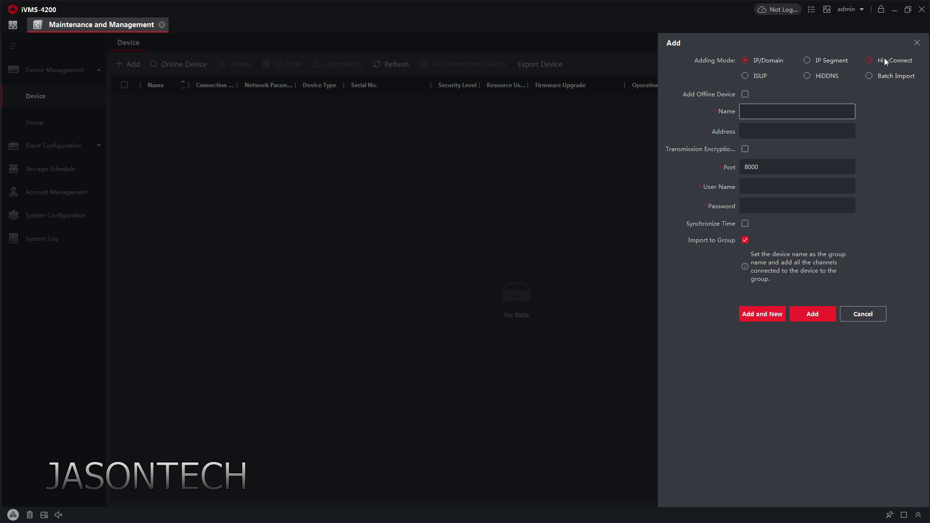
Switch the Add form to Hik-Connect mode, set the region to Canada, and begin logging in.
click(869, 61)
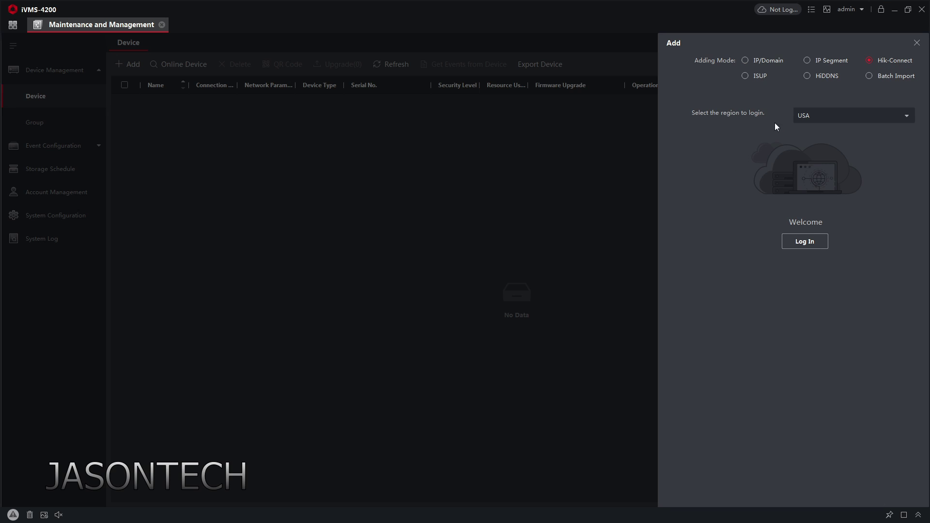
click(873, 114)
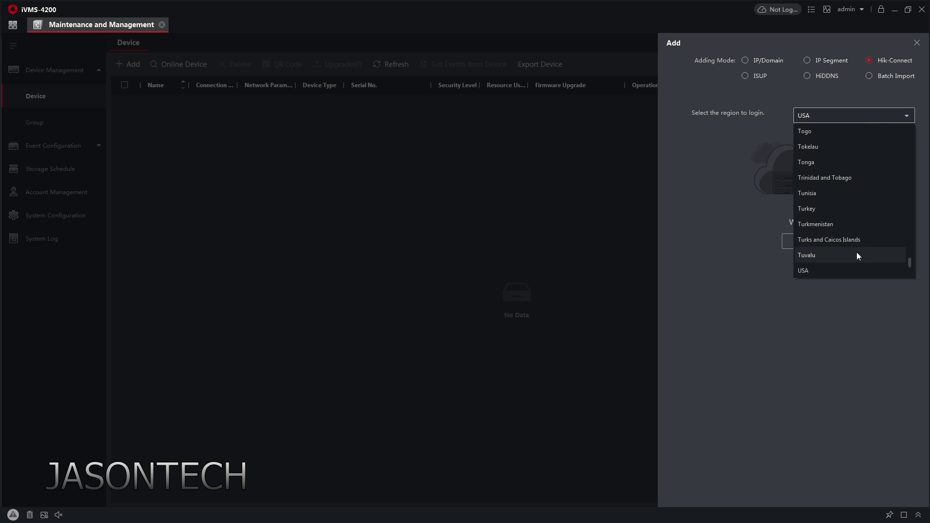
key(c)
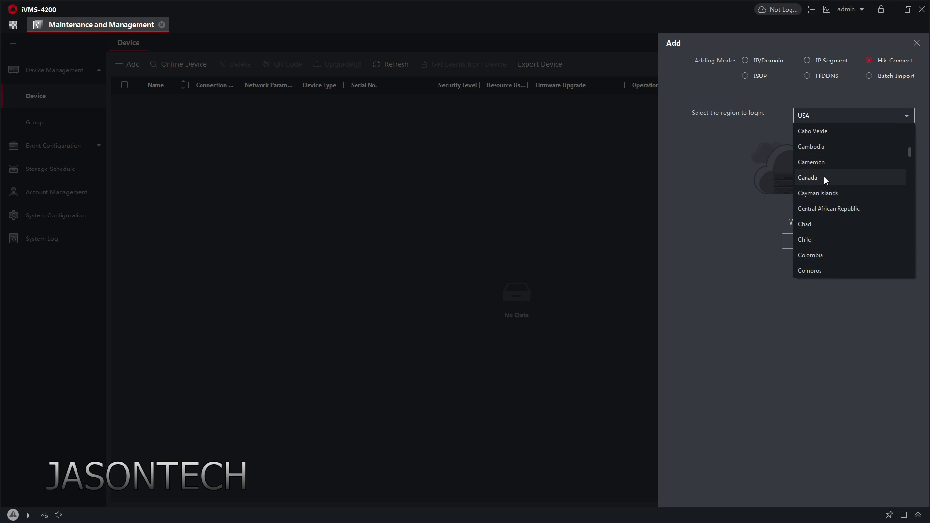
click(825, 179)
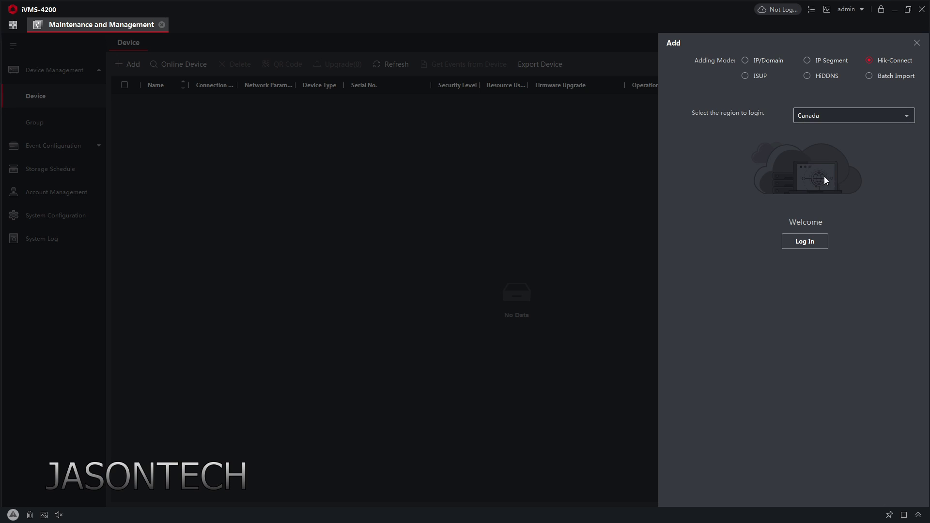
click(806, 242)
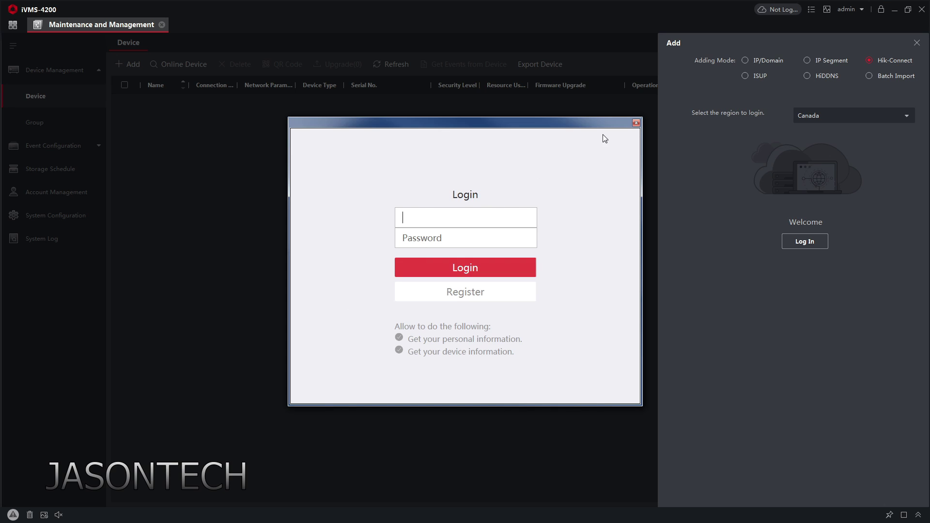
Close the Hik-Connect login window and the Add device panel.
click(637, 123)
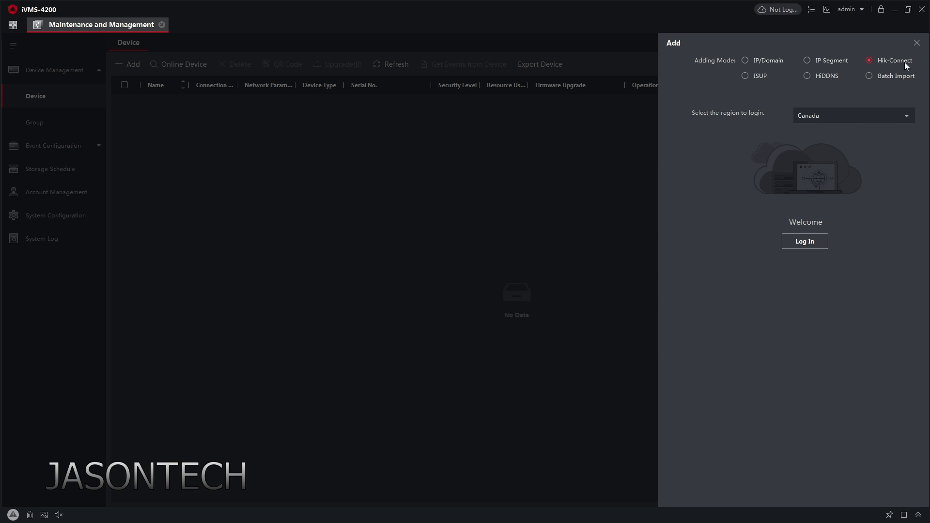
click(916, 42)
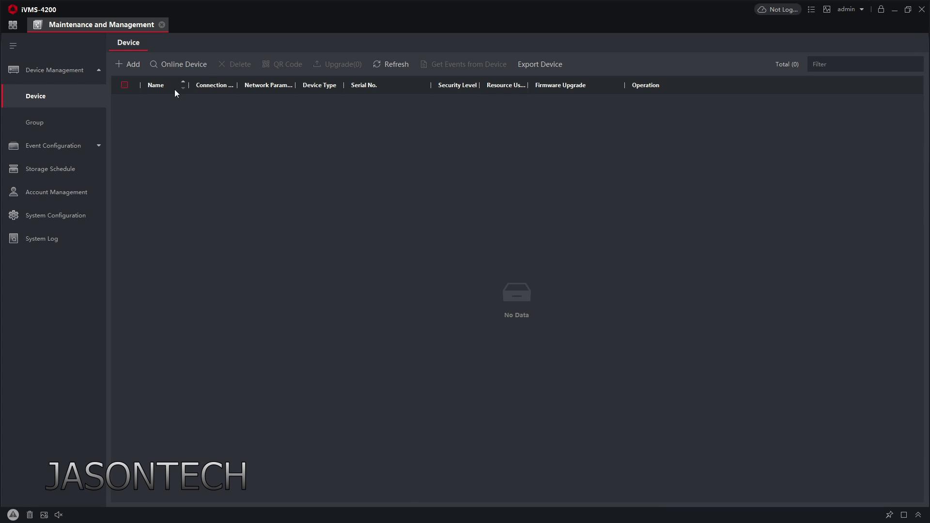
List online devices, select the recorder at 192.168.0.100, and open its Add dialog.
click(179, 65)
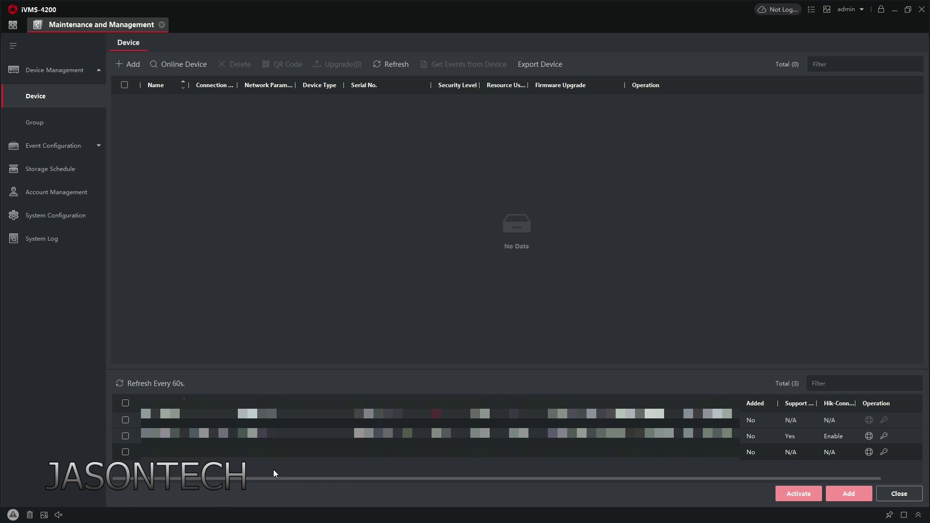
click(123, 438)
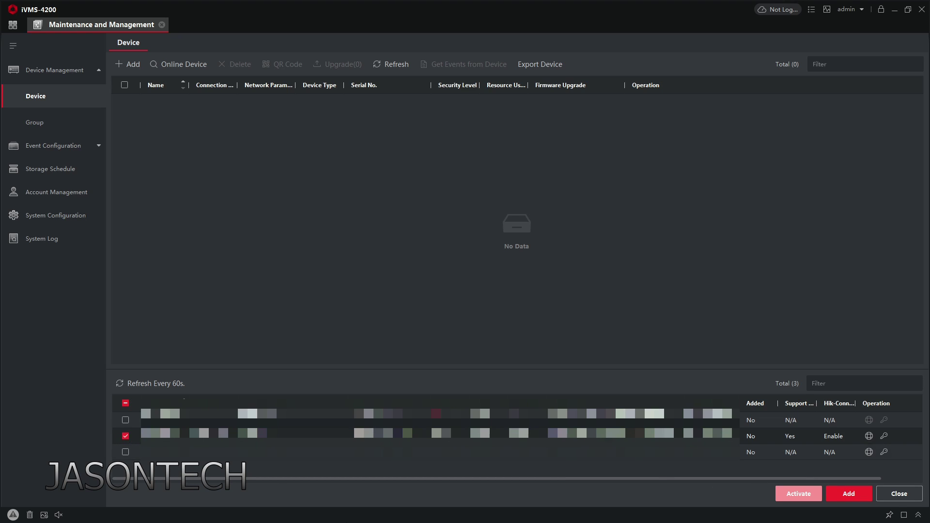
click(848, 493)
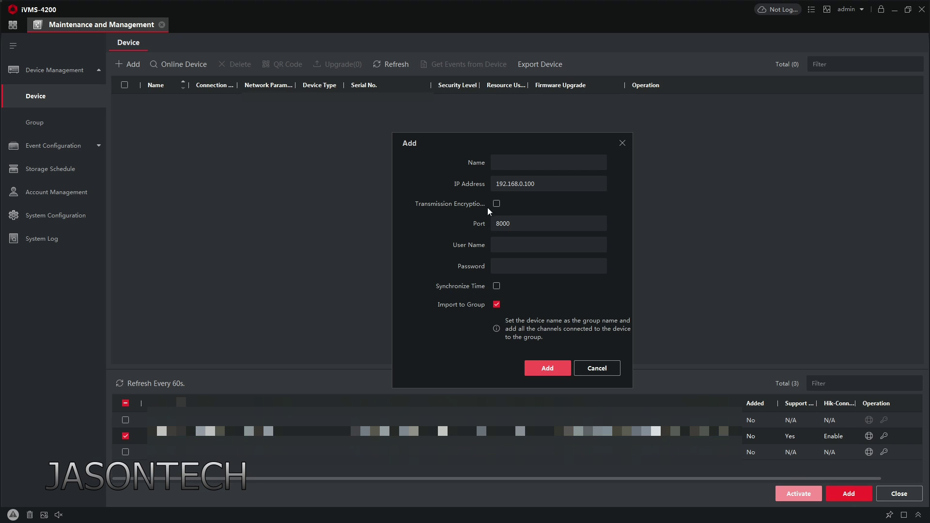
Add the recorder named 'Home Cameras' with user name admin and its password.
click(510, 165)
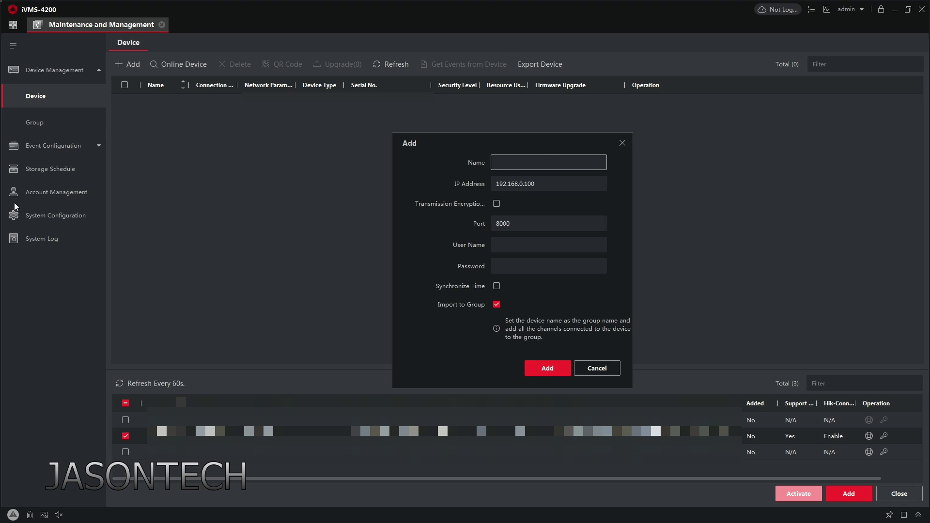
text(Home Cameras)
click(518, 246)
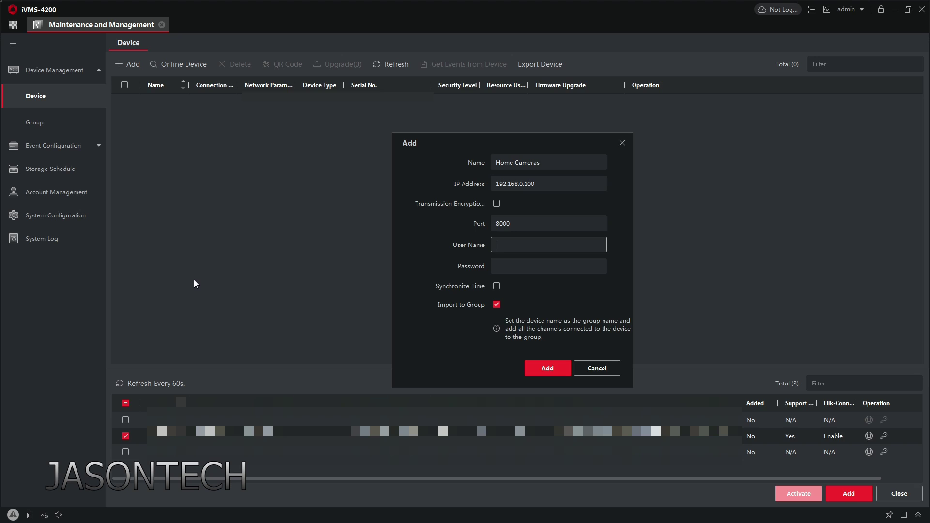
text(admin)
click(526, 269)
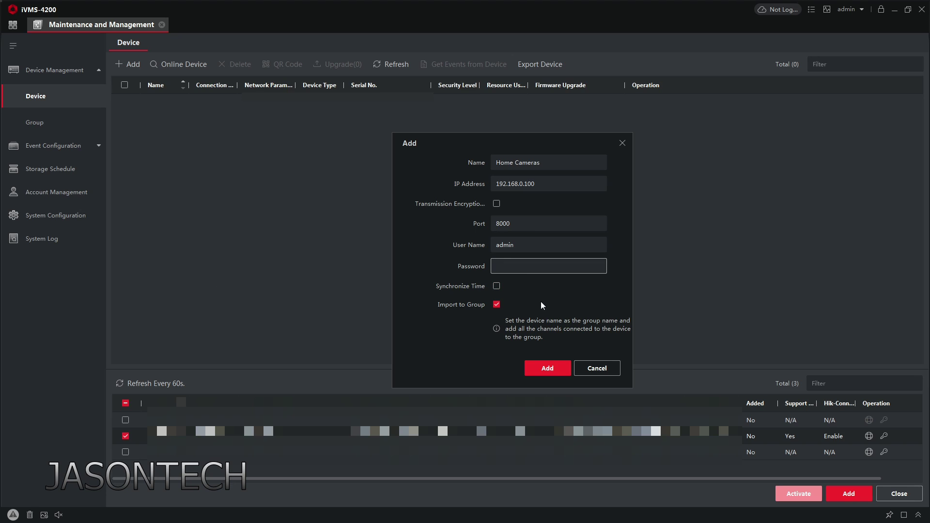
text(********)
click(547, 368)
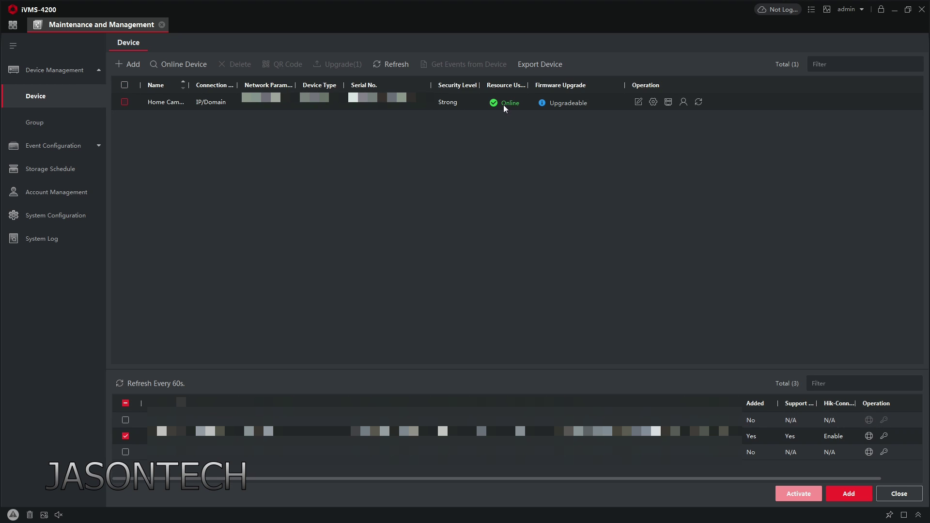
mouse_move(508, 106)
click(638, 104)
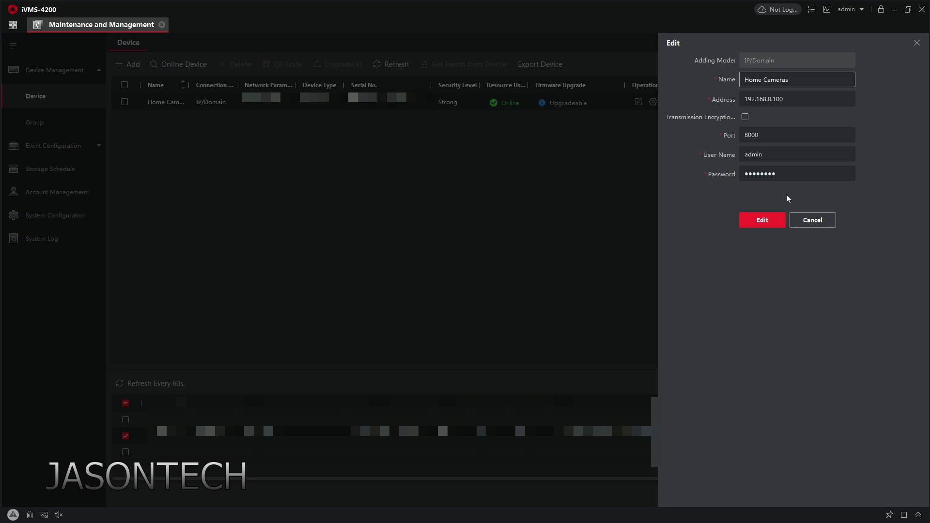
click(828, 222)
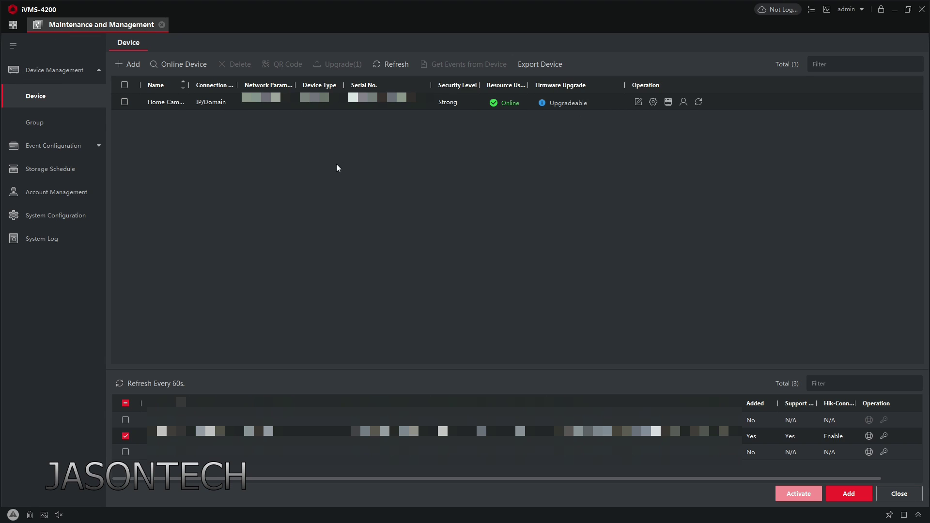
Open Main View from the module list and select the Home Cameras group.
click(13, 27)
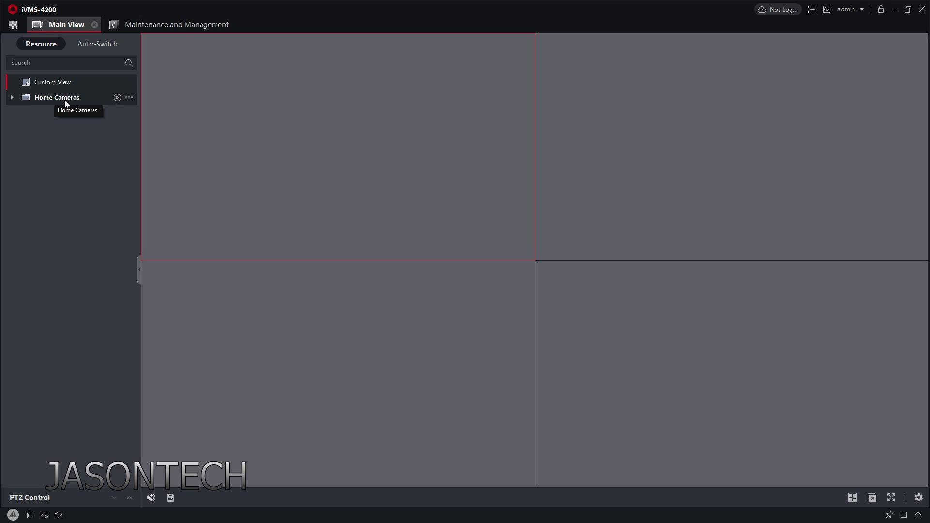
click(118, 98)
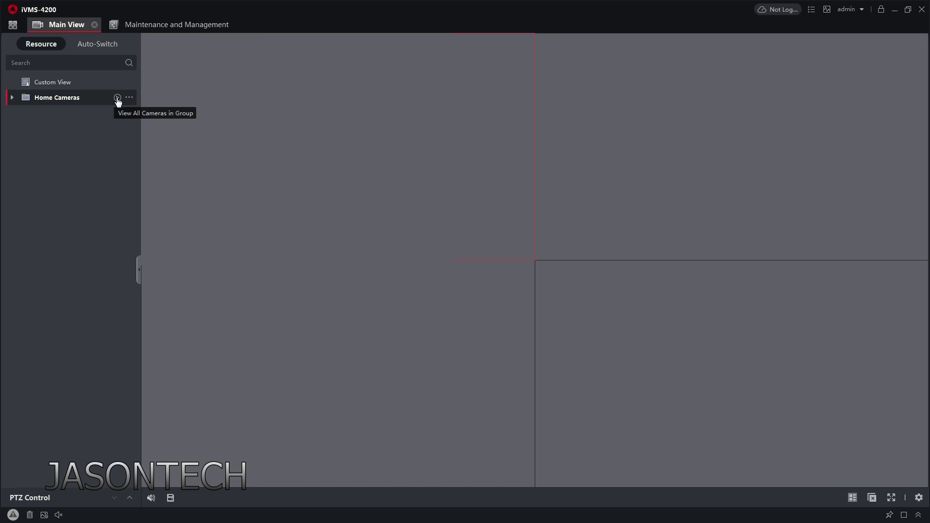